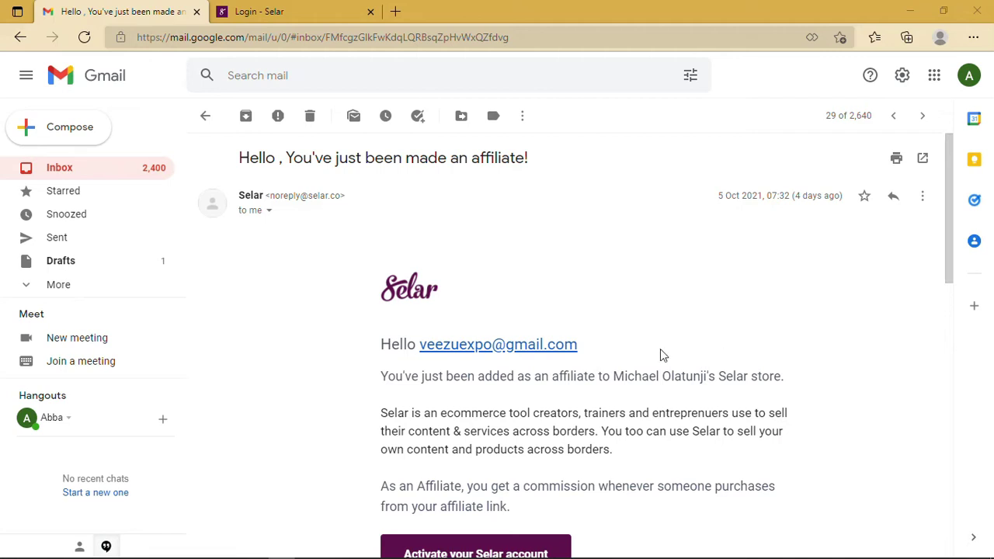
- Review the Affiliate Sales Page Links in the Selar email, then switch to the Selar login tab
scroll(619, 365, down, 6)
scroll(619, 364, down, 1)
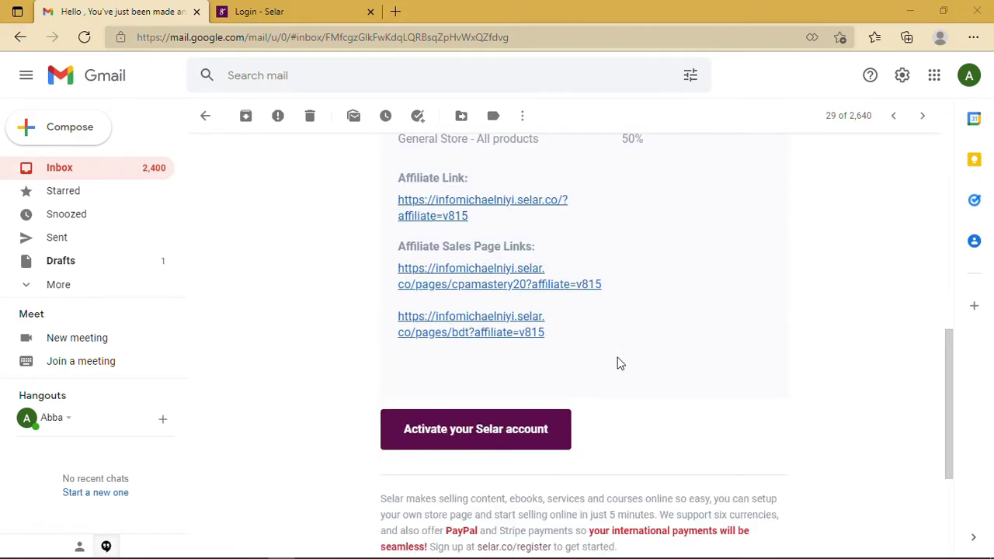
scroll(619, 364, up, 7)
scroll(619, 364, down, 5)
scroll(619, 365, down, 1)
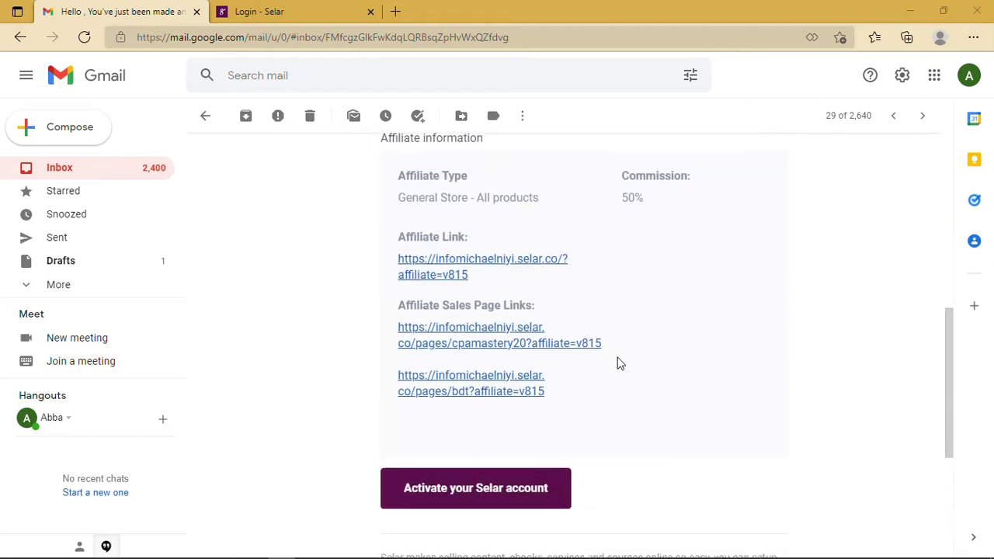
scroll(619, 364, up, 2)
scroll(619, 364, up, 2)
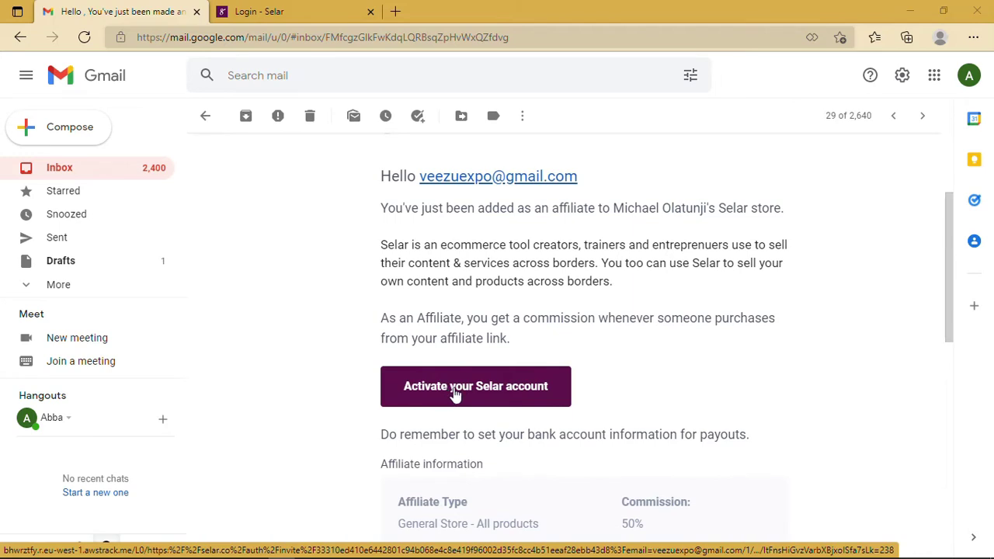
click(299, 17)
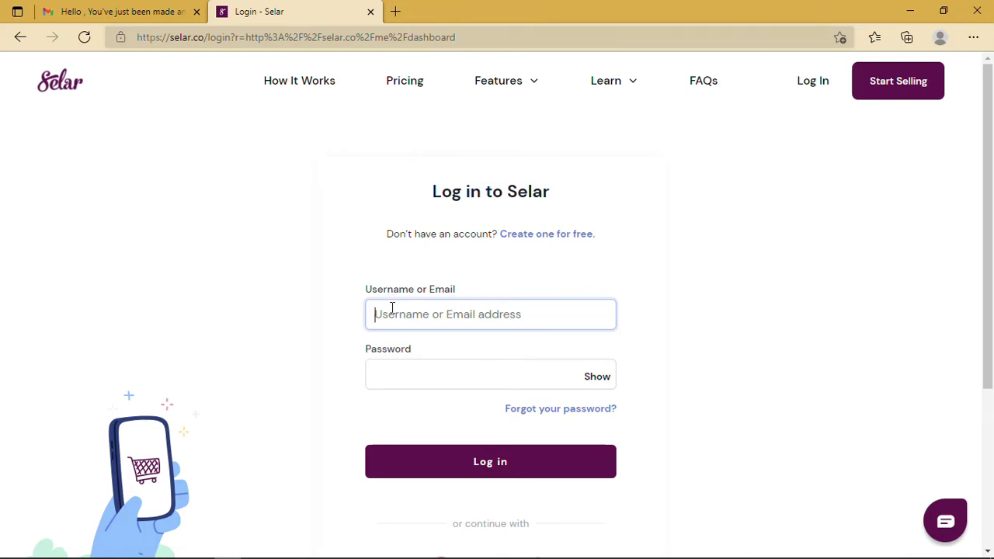
- Log in to Selar with the saved account email and the account password
click(397, 313)
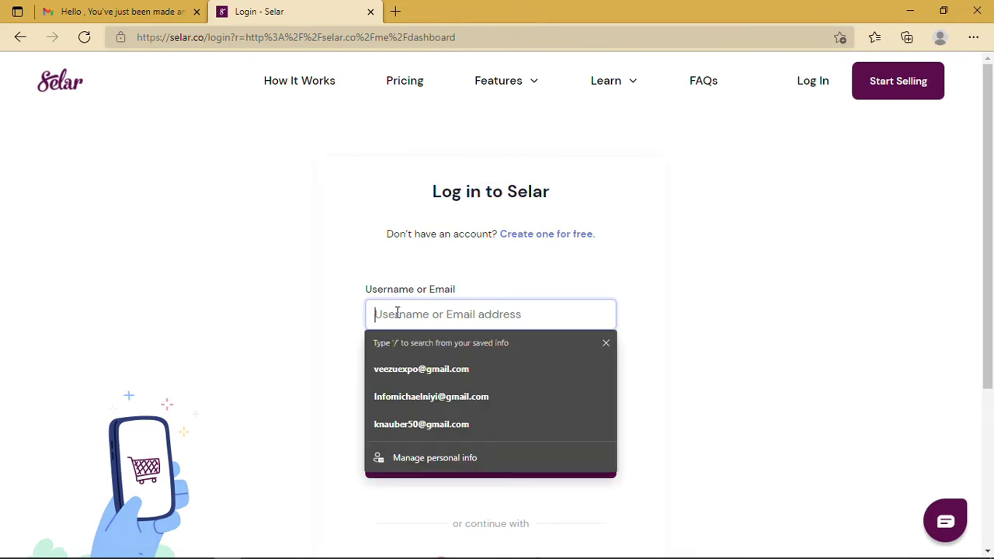
click(431, 363)
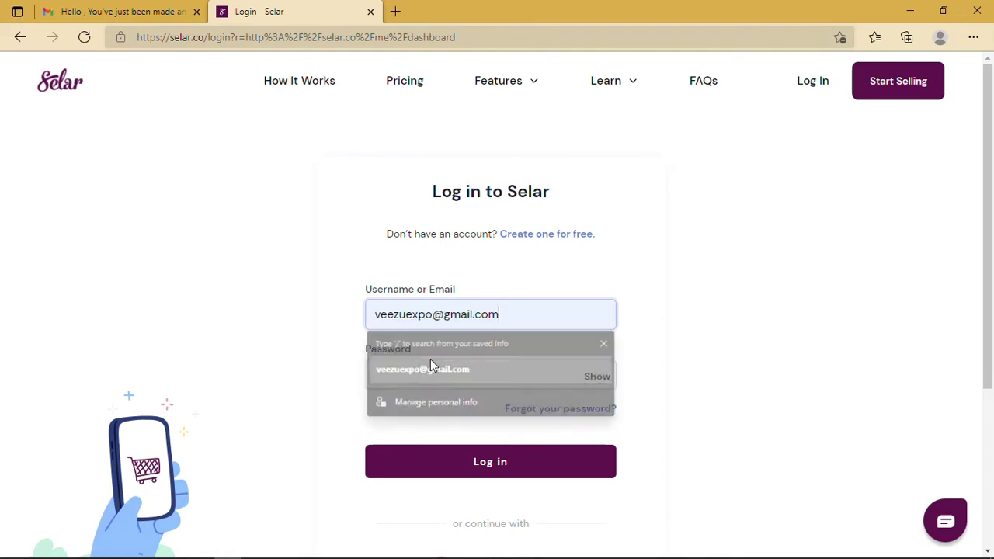
click(435, 382)
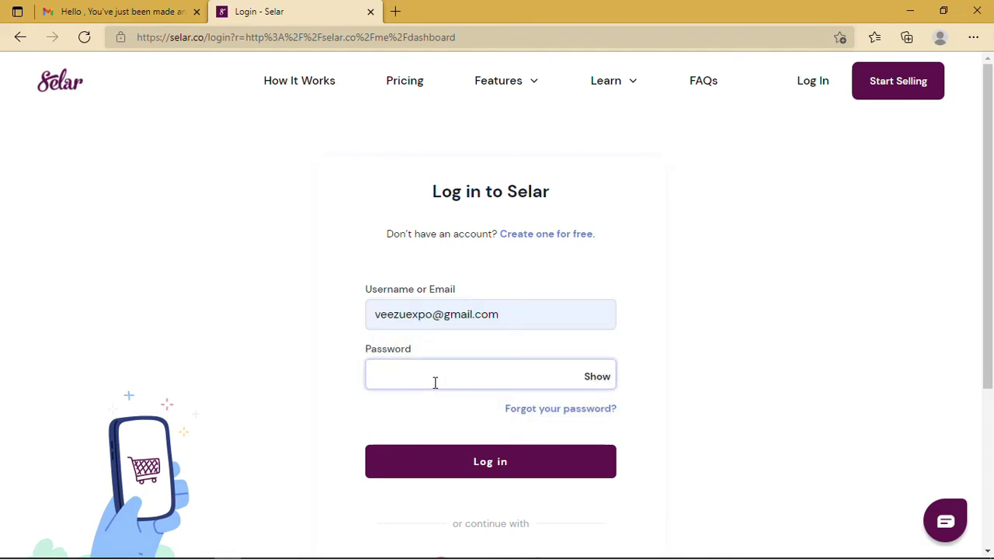
text(••••••••••••)
click(460, 464)
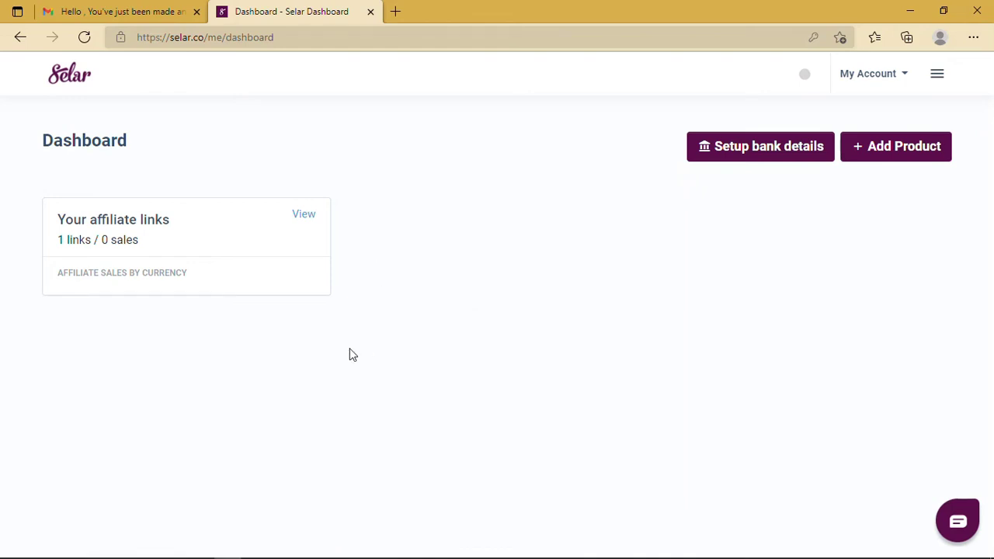
- View the 'Your affiliate links' card to list the single 50% all-products link
click(310, 220)
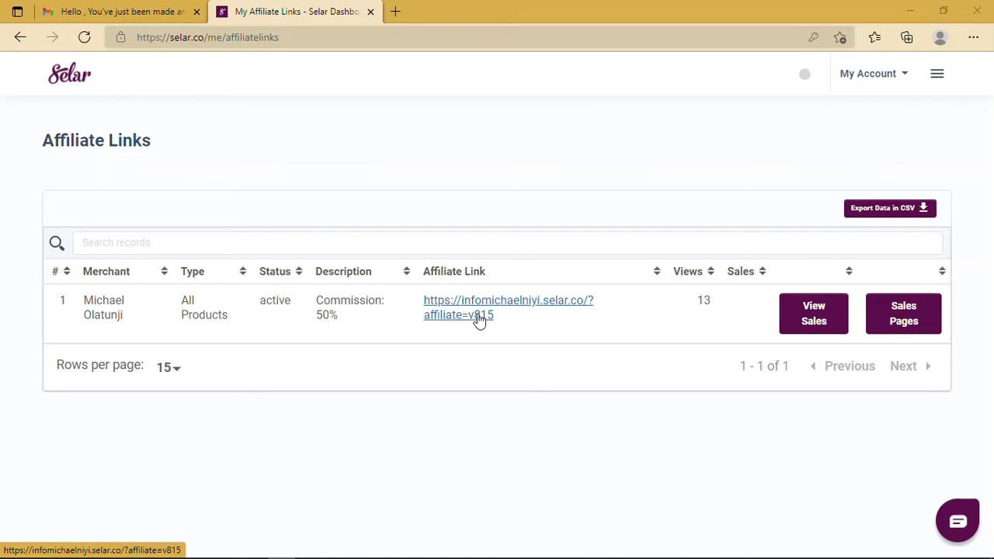
- Browse the merchant's store in a new tab, then open the affiliate link's Sales Pages list
middle_click(477, 318)
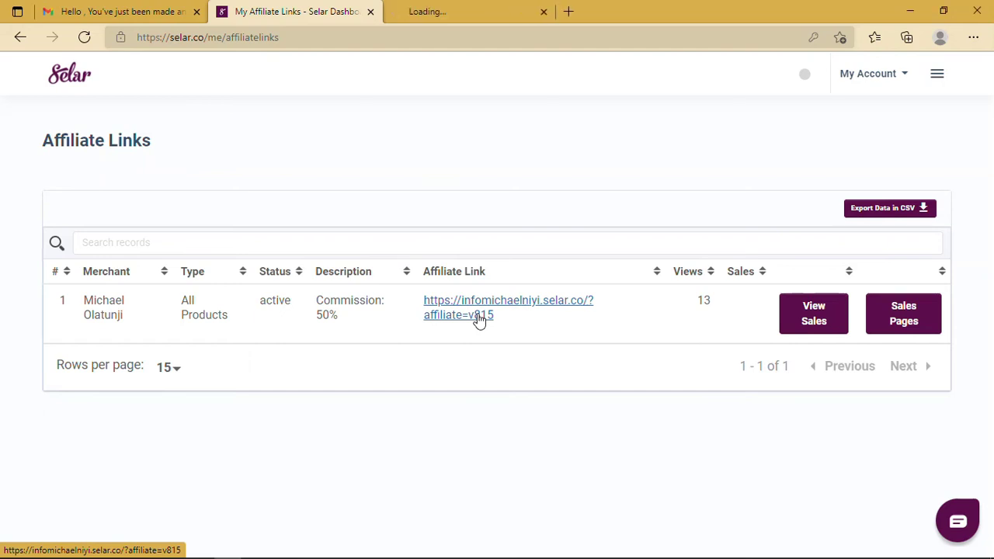
click(435, 8)
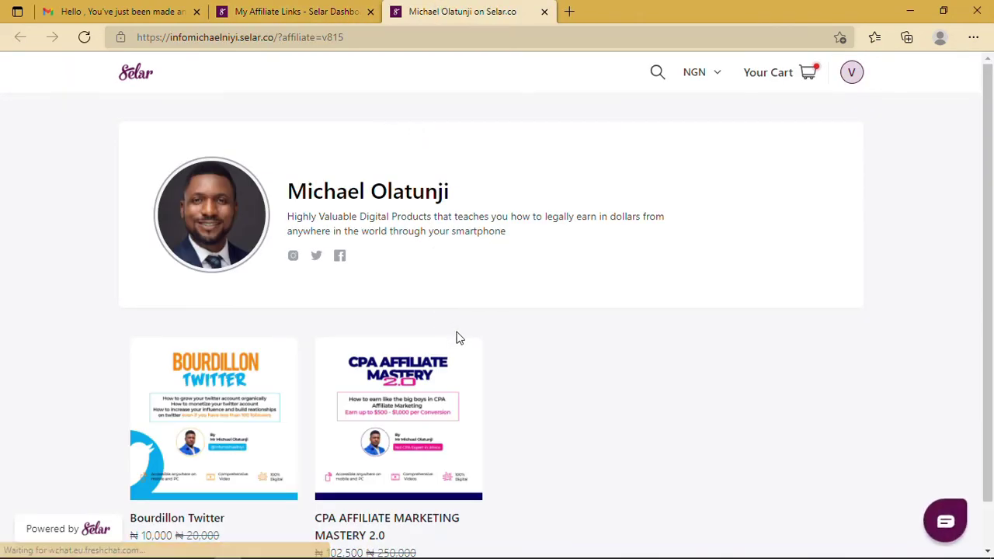
scroll(456, 337, down, 1)
mouse_move(457, 335)
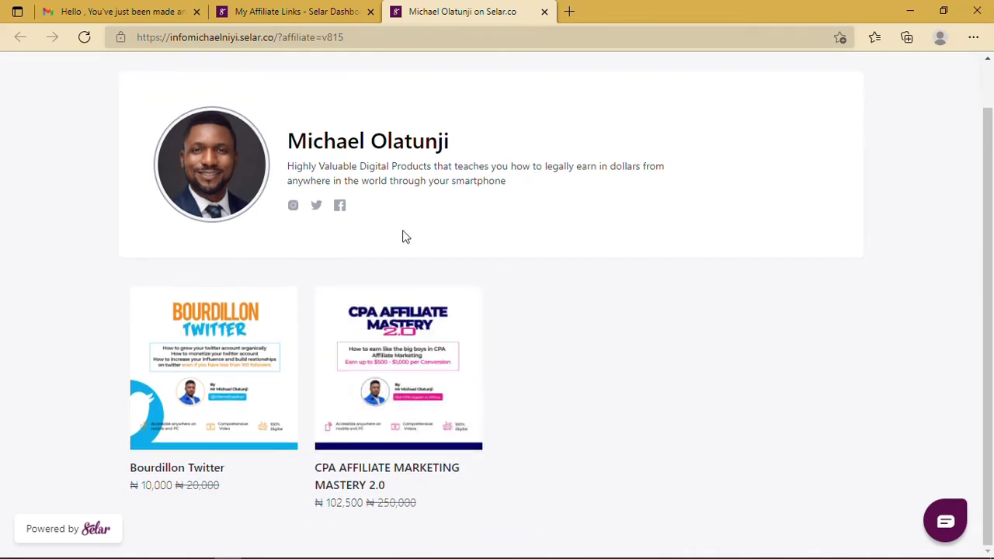
click(308, 17)
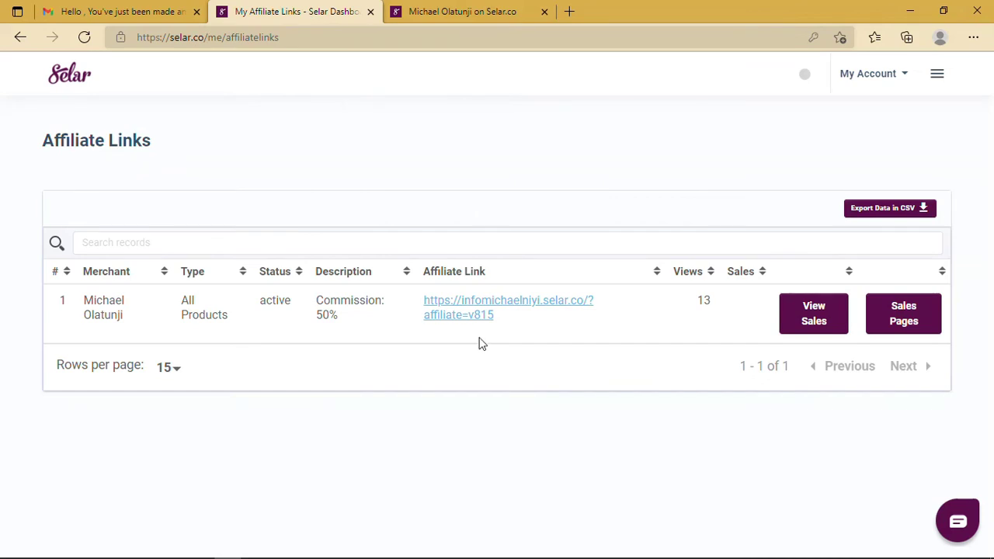
click(903, 329)
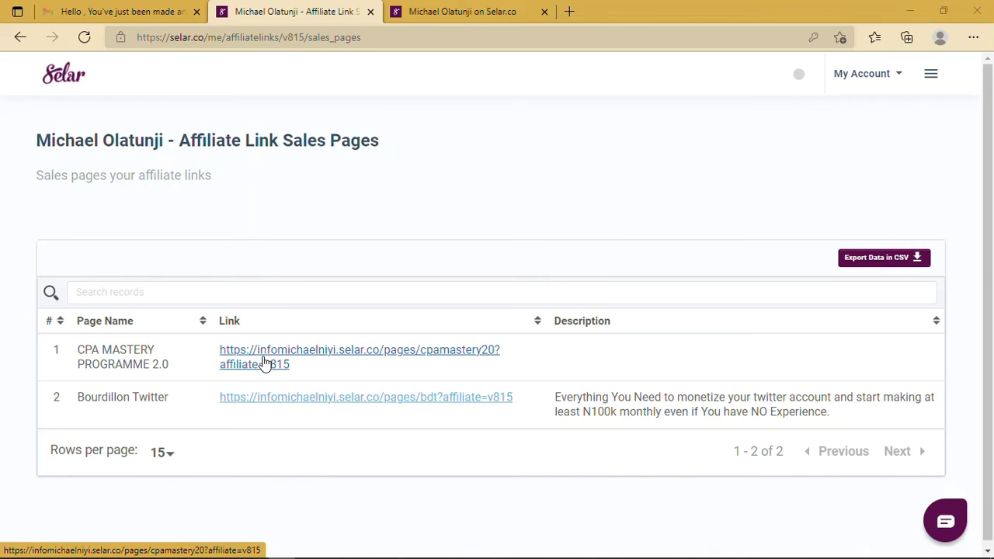
- Paste the CPA Mastery 2.0 sales-page link into Notepad after 'CPA 2.0 :', then start a new browser tab
click(147, 548)
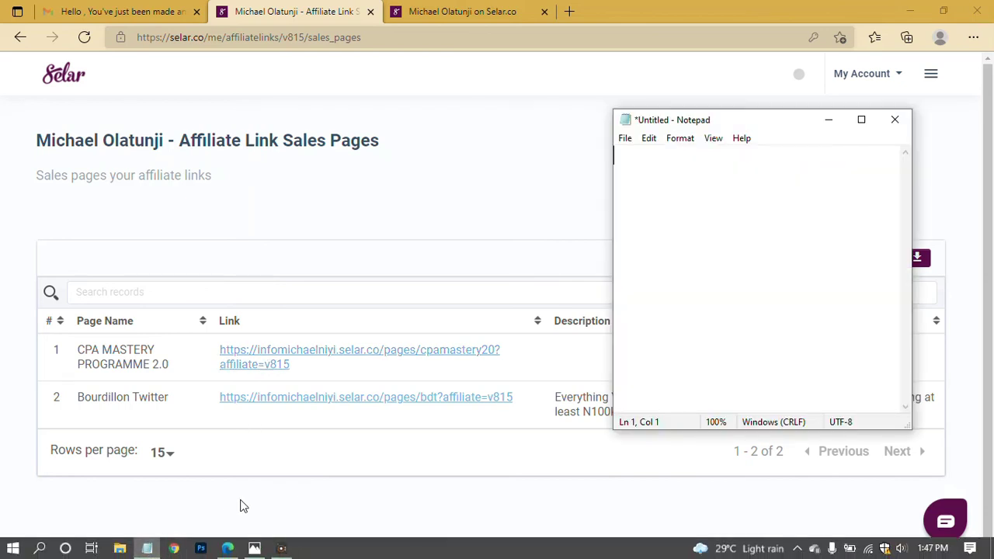
text(CPA 2.0)
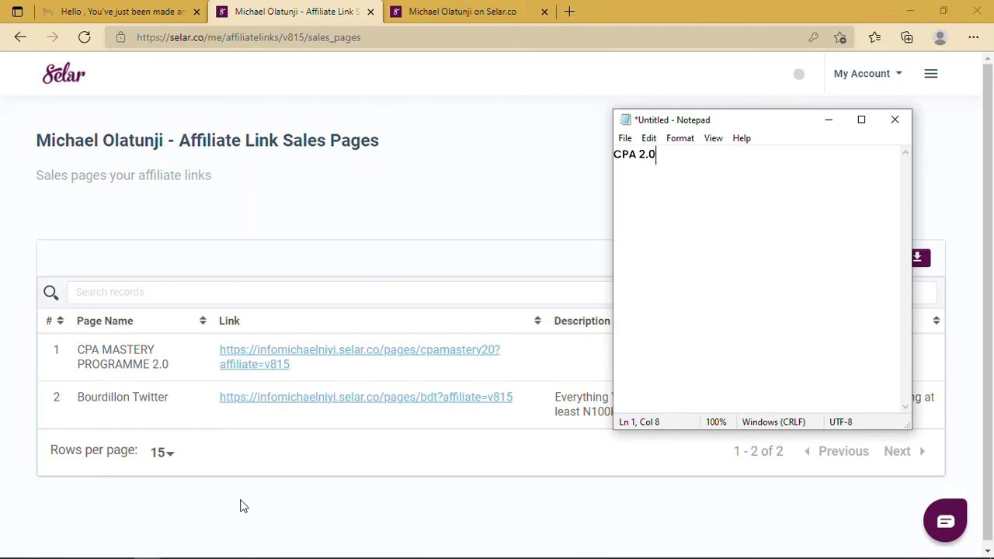
text( :)
drag(291, 365, 222, 351)
key(ctrl+c)
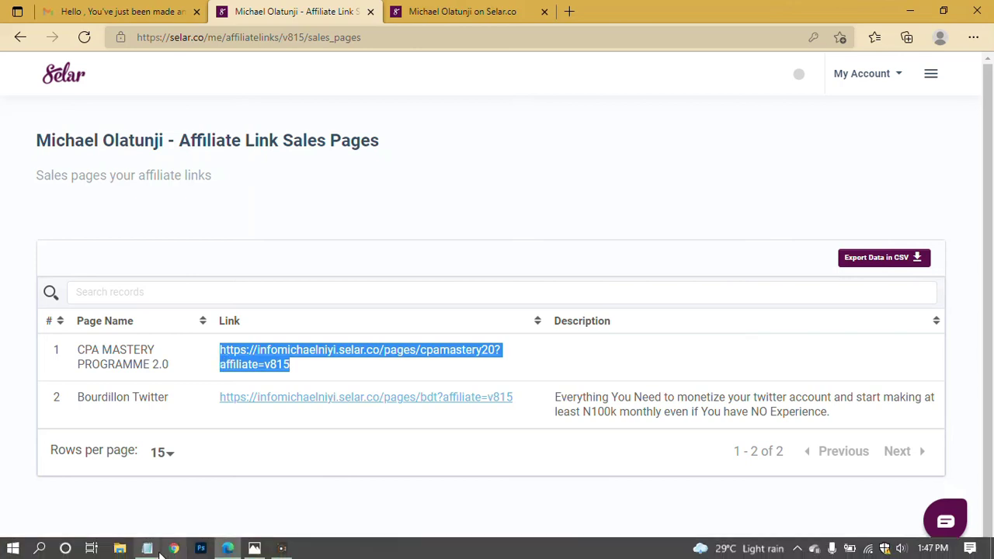
click(148, 548)
key(ctrl+v)
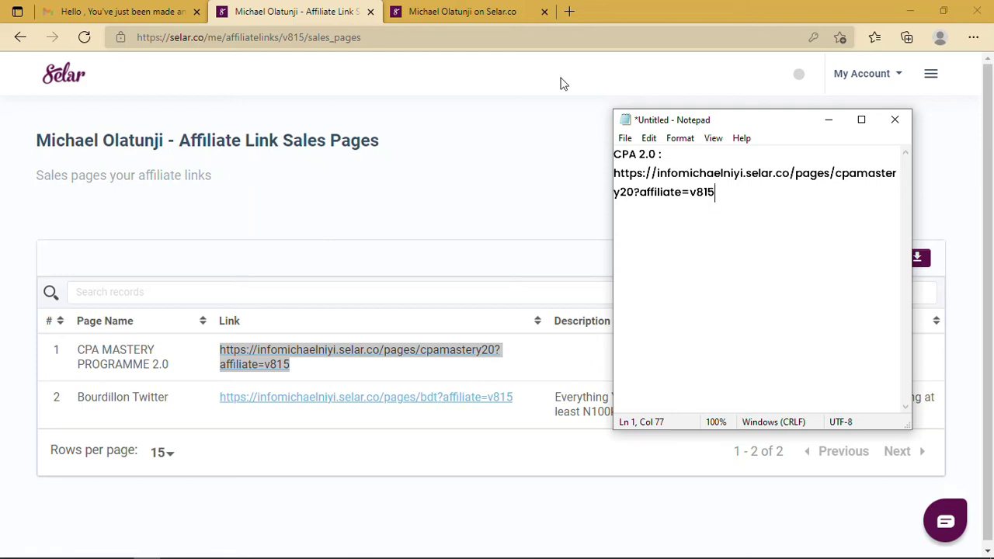
click(570, 26)
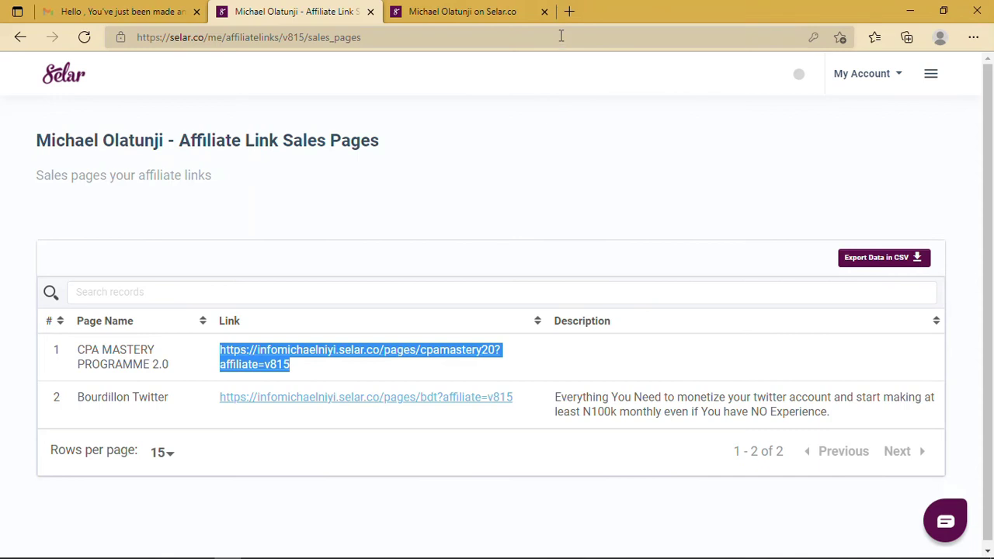
click(568, 17)
- Search for TinyURL and copy the CPA 2.0 affiliate URL from Notepad
text(tinyurl)
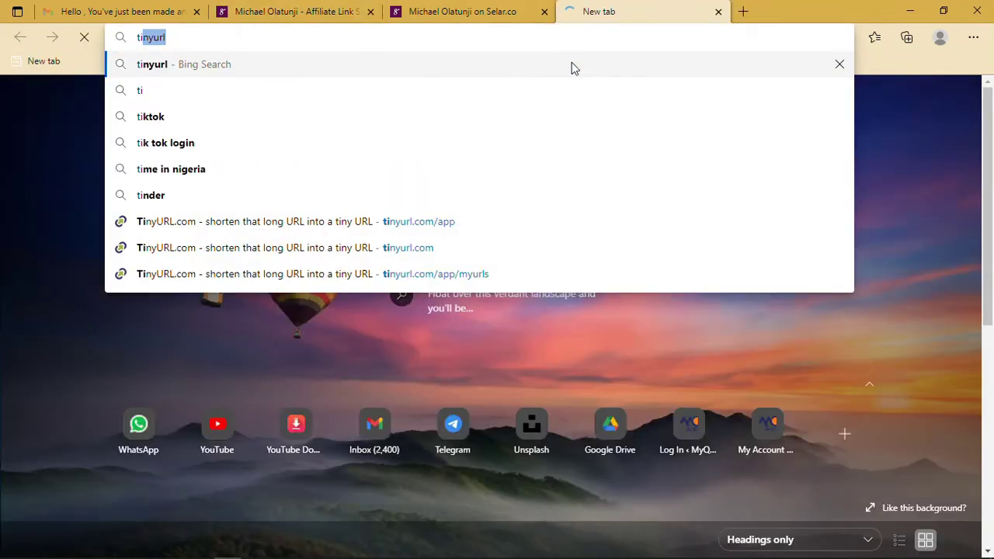
key(Return)
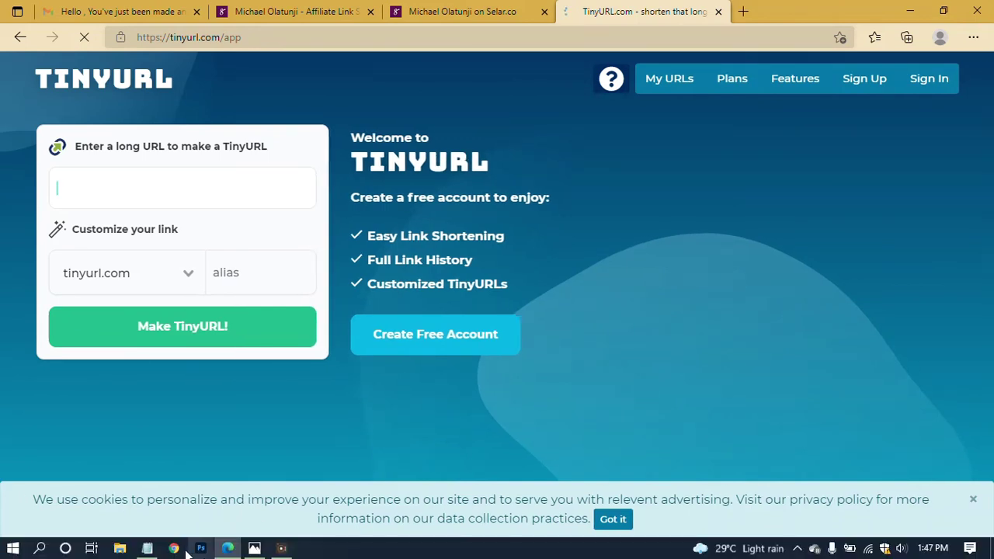
click(148, 554)
drag(714, 192, 604, 165)
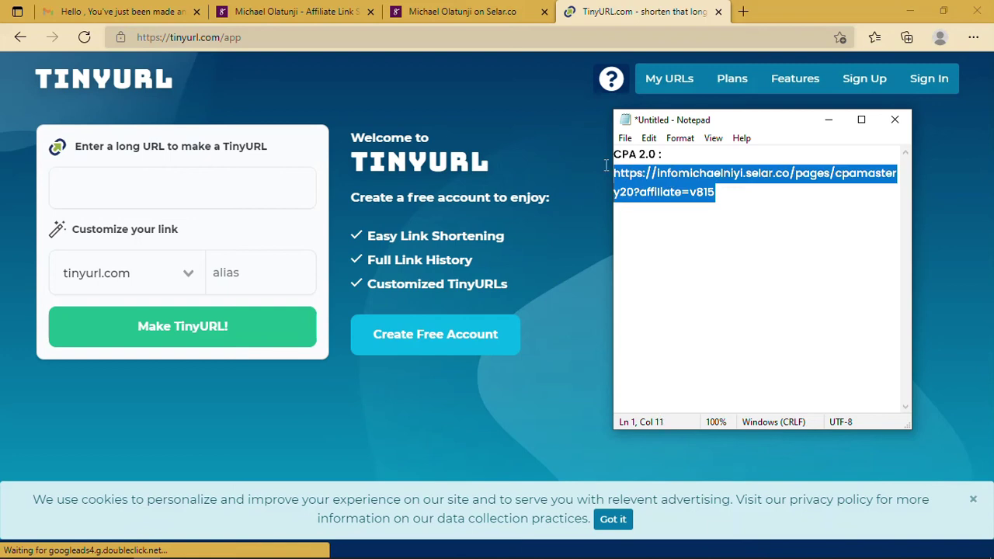
key(ctrl+c)
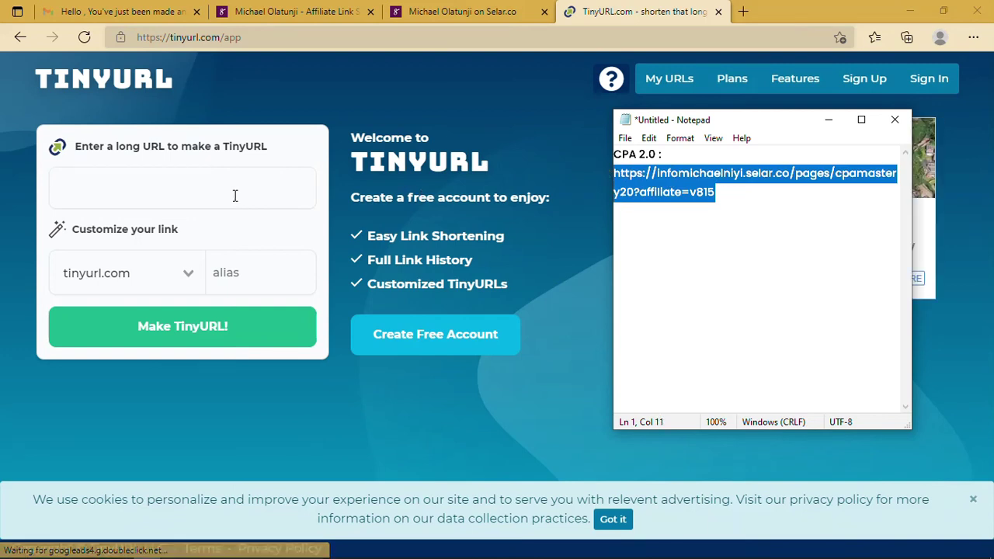
click(230, 190)
key(ctrl+v)
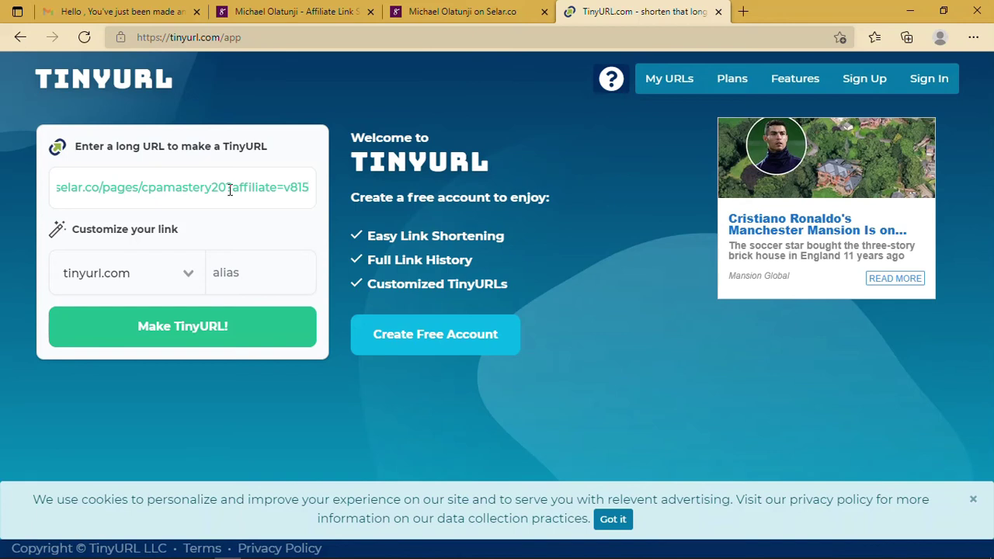
click(216, 328)
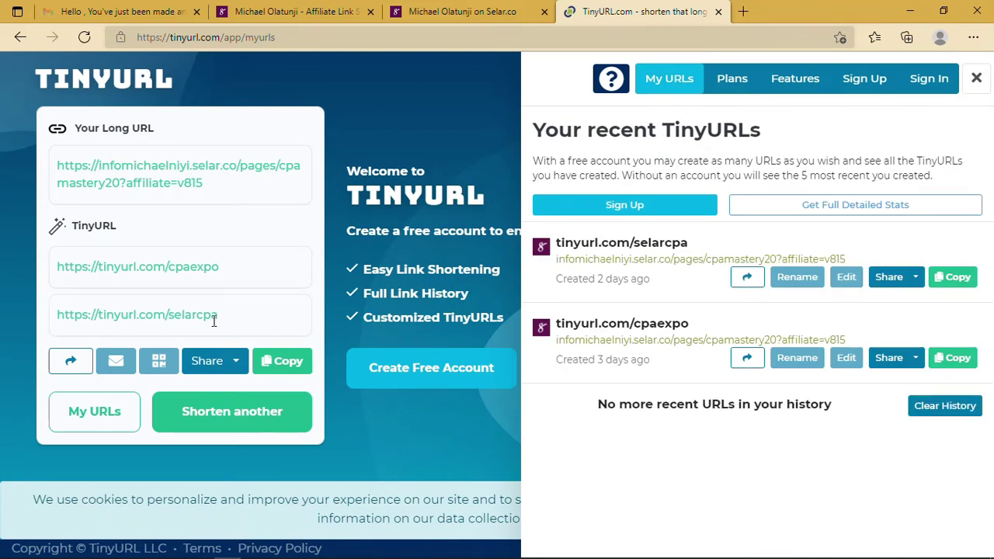
click(238, 270)
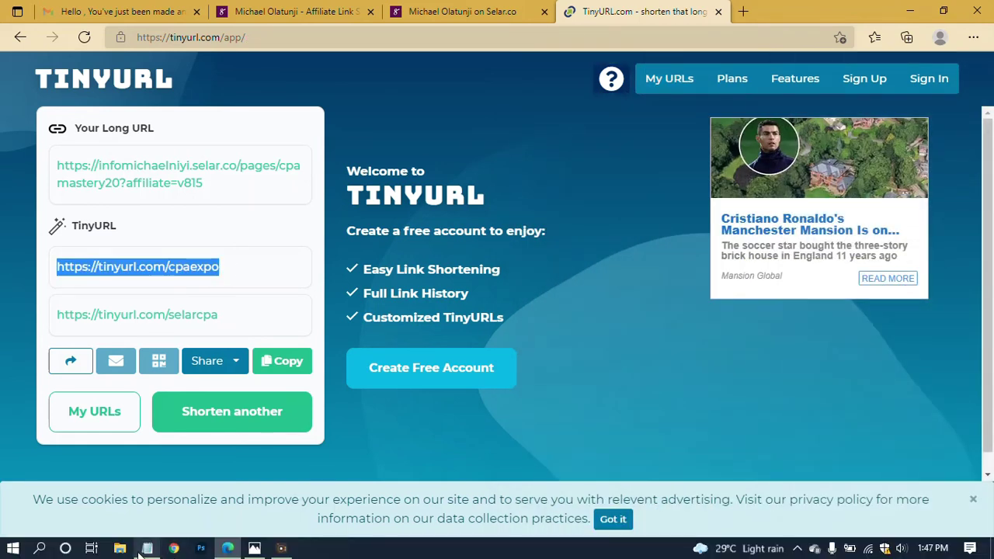
click(145, 549)
click(750, 213)
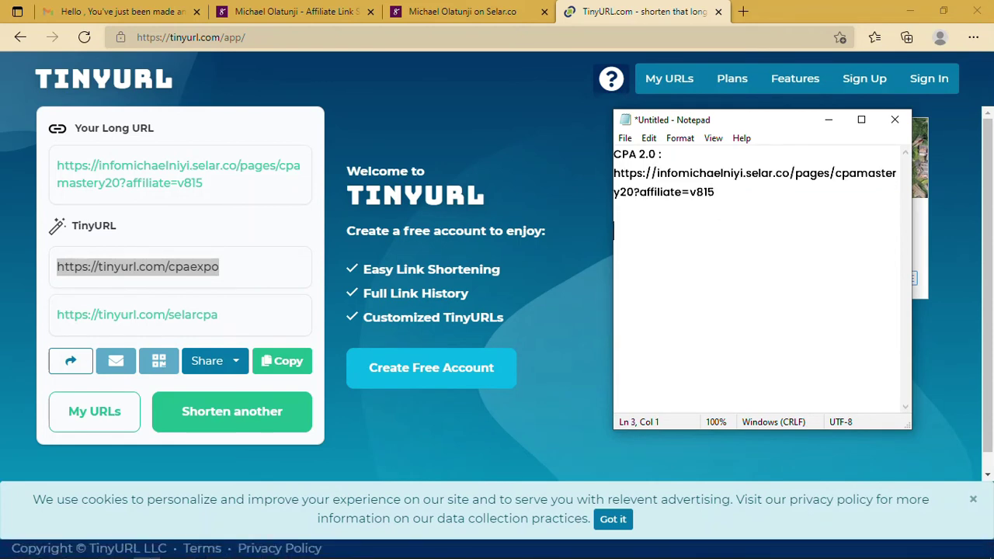
text(Tiny Url :)
key(ctrl+v)
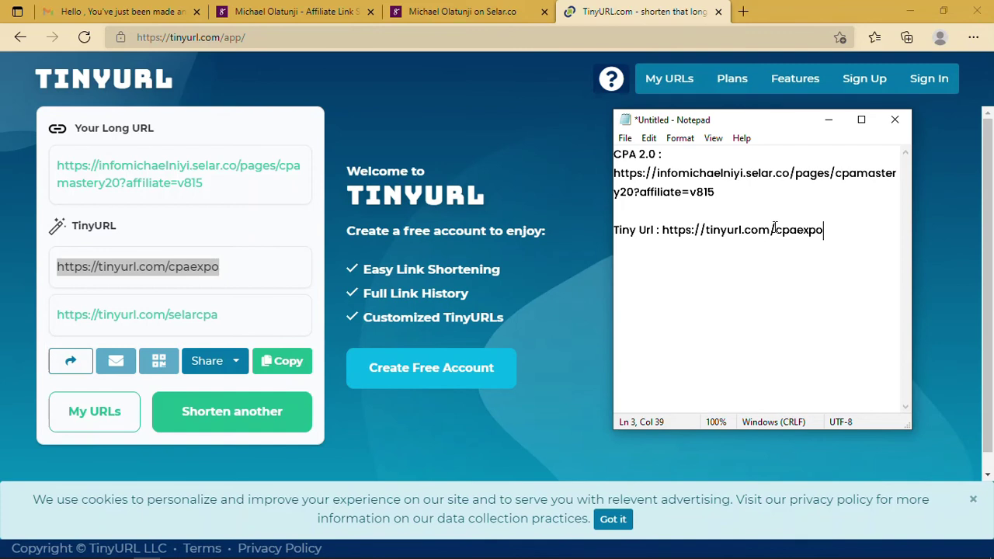
drag(662, 230, 845, 229)
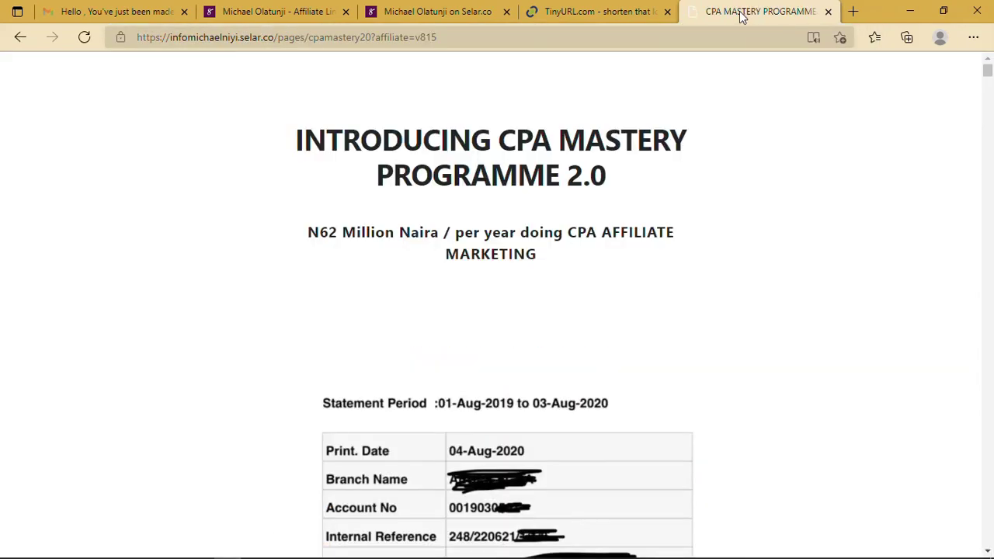
- Scroll the CPA Mastery Programme 2.0 sales page and open its 'GET THE CPA MASTERY 2.0 NOW' product page
scroll(702, 247, down, 1)
scroll(702, 246, down, 20)
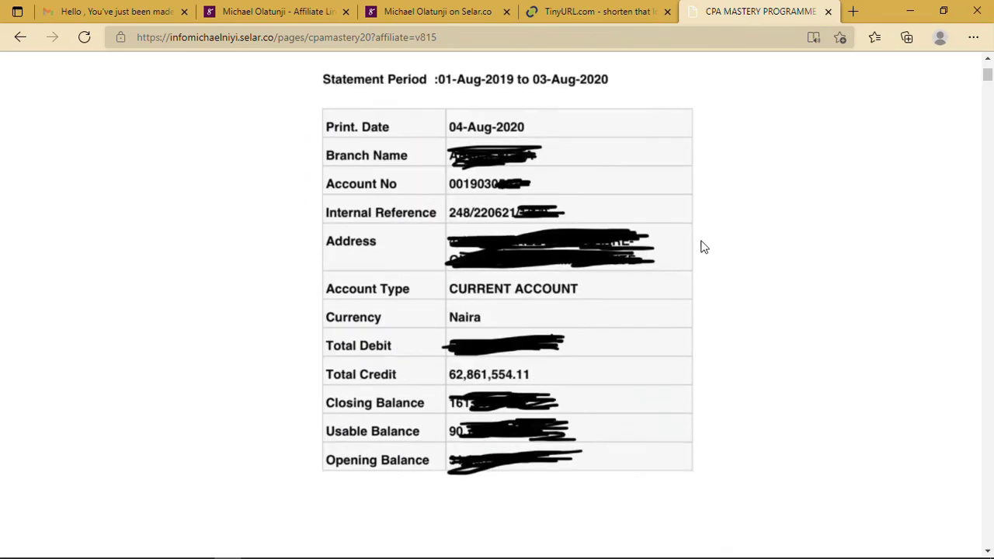
scroll(701, 246, down, 20)
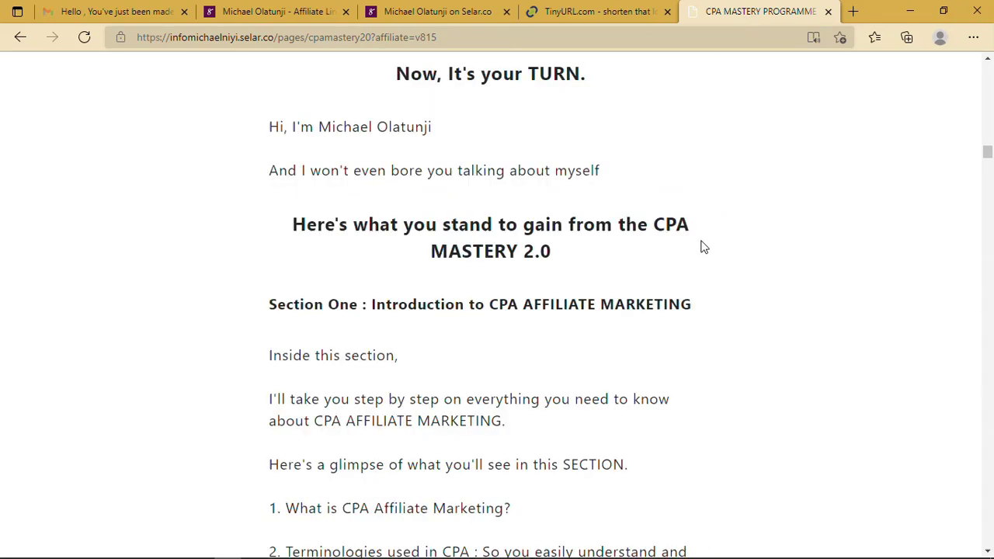
scroll(701, 246, down, 20)
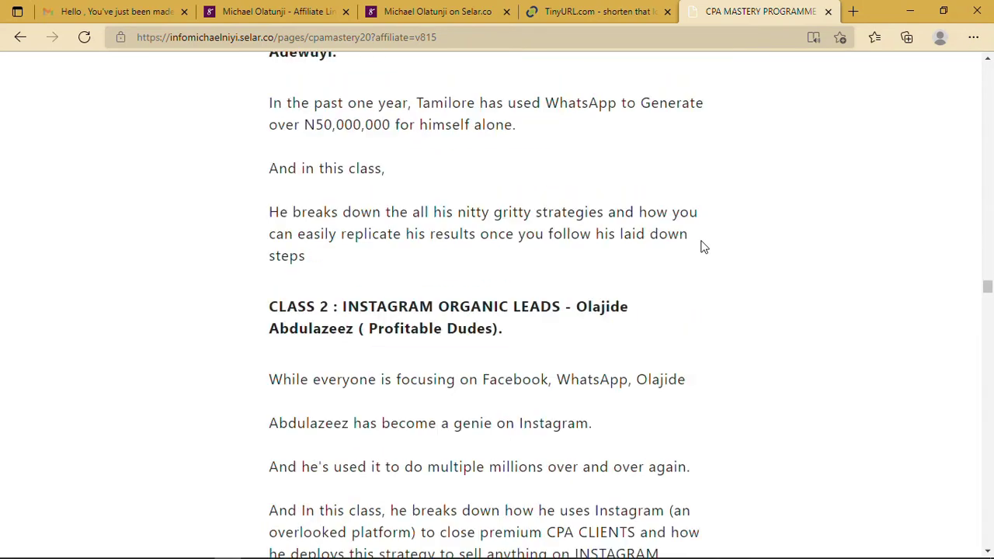
scroll(703, 247, down, 20)
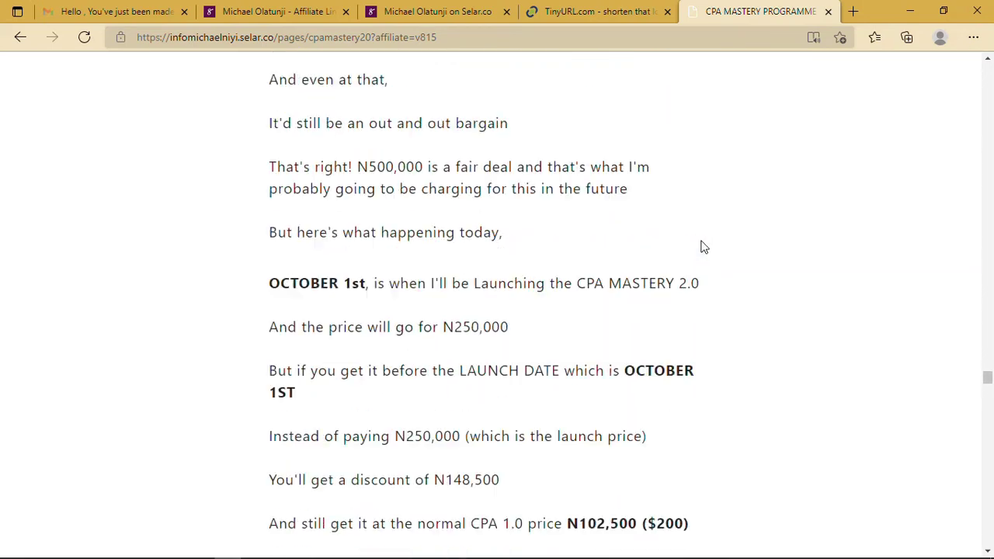
scroll(702, 246, down, 20)
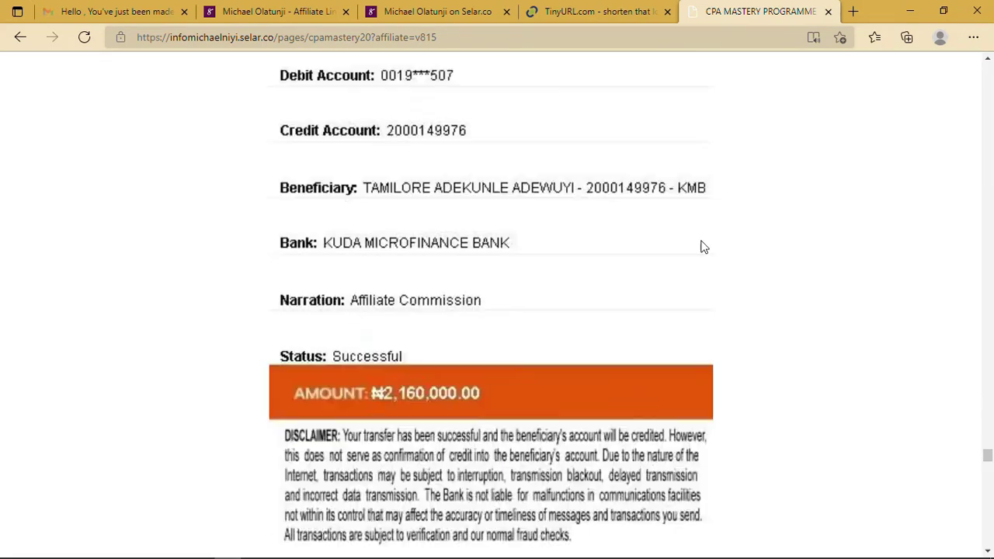
scroll(701, 246, up, 15)
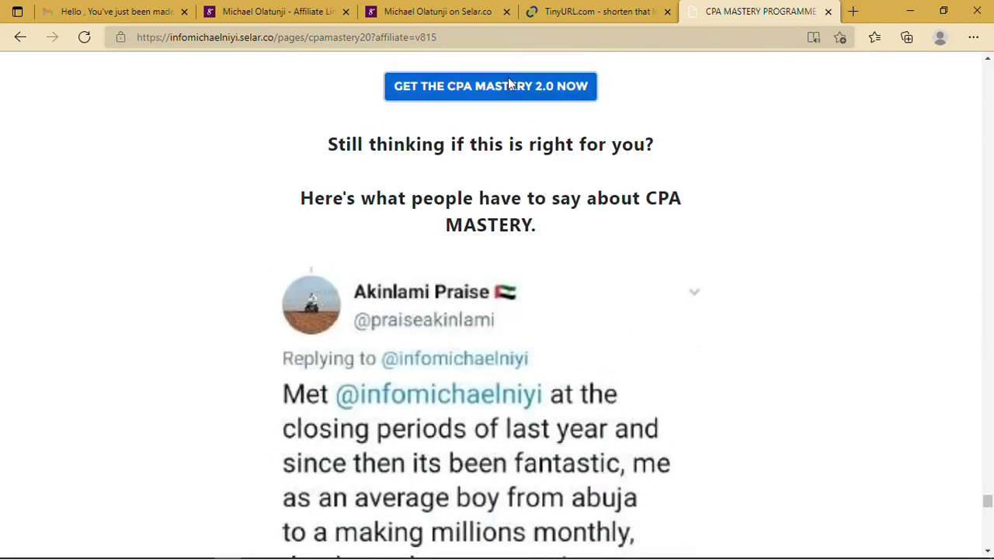
click(508, 82)
- Add CPA Affiliate Marketing Mastery 2.0 to the cart at ₦102,500
scroll(732, 433, down, 3)
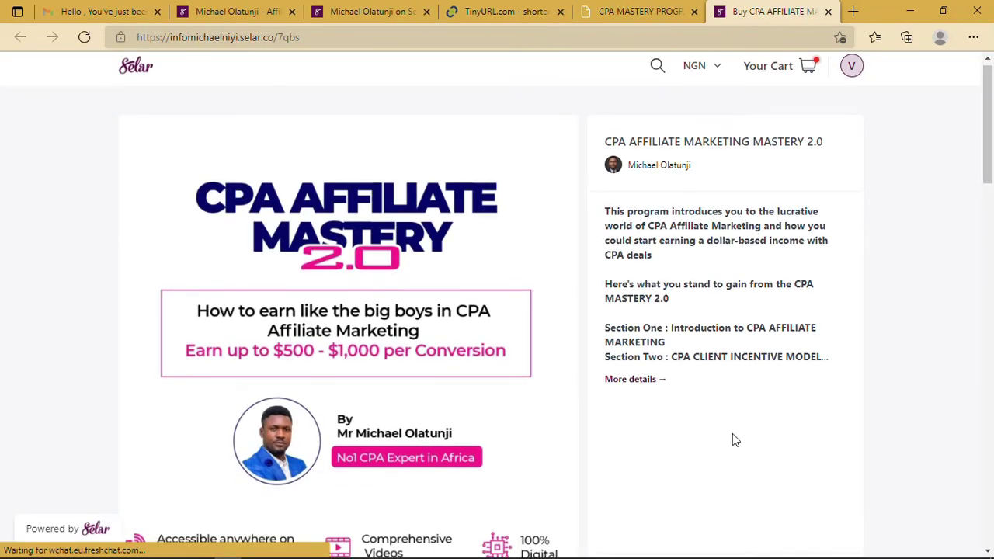
click(774, 395)
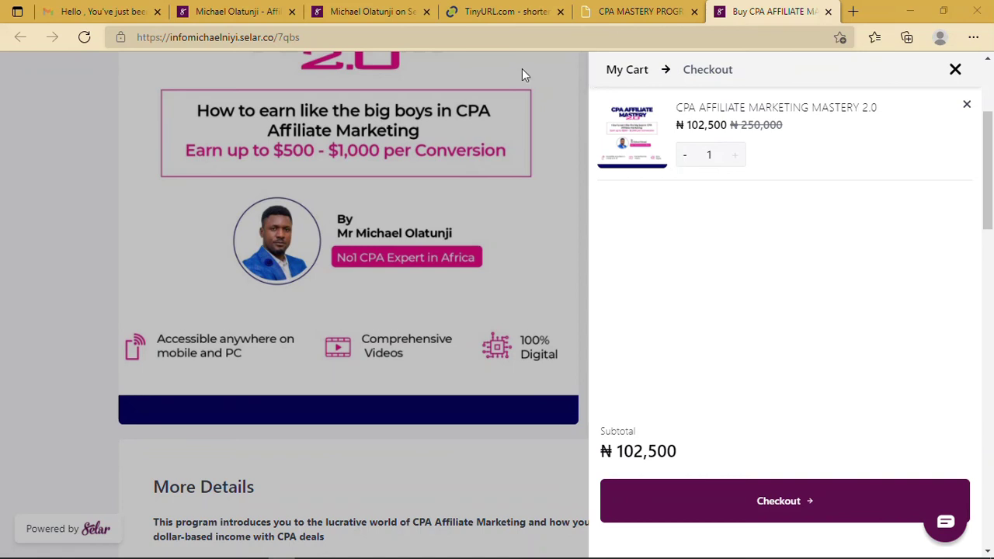
- Go back to the Selar Dashboard through the navigation menu and open the bank details form
click(373, 12)
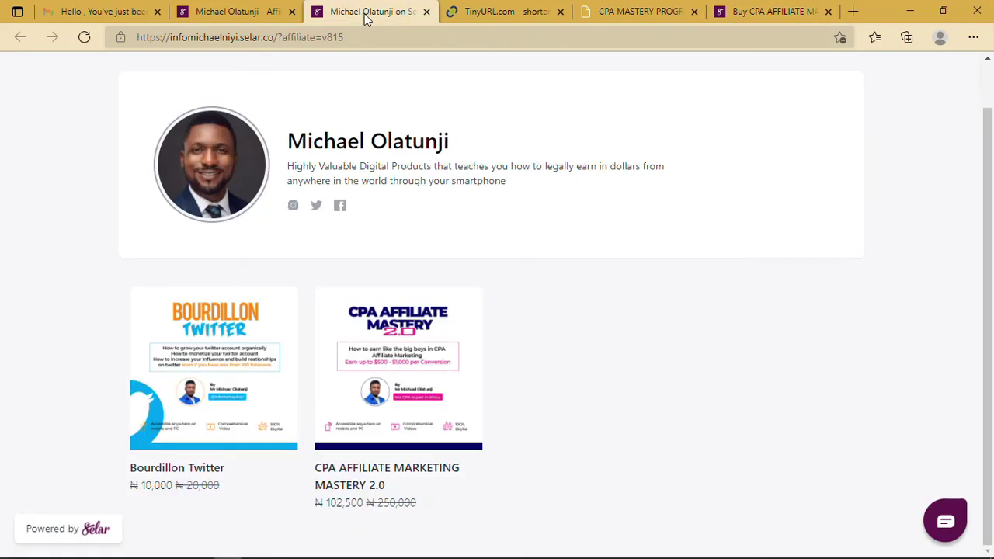
click(250, 17)
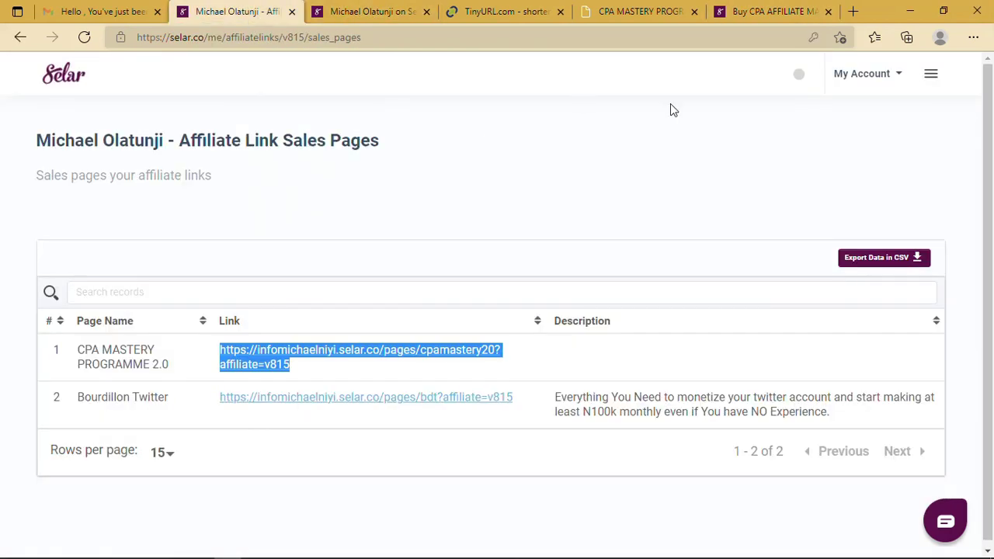
click(928, 76)
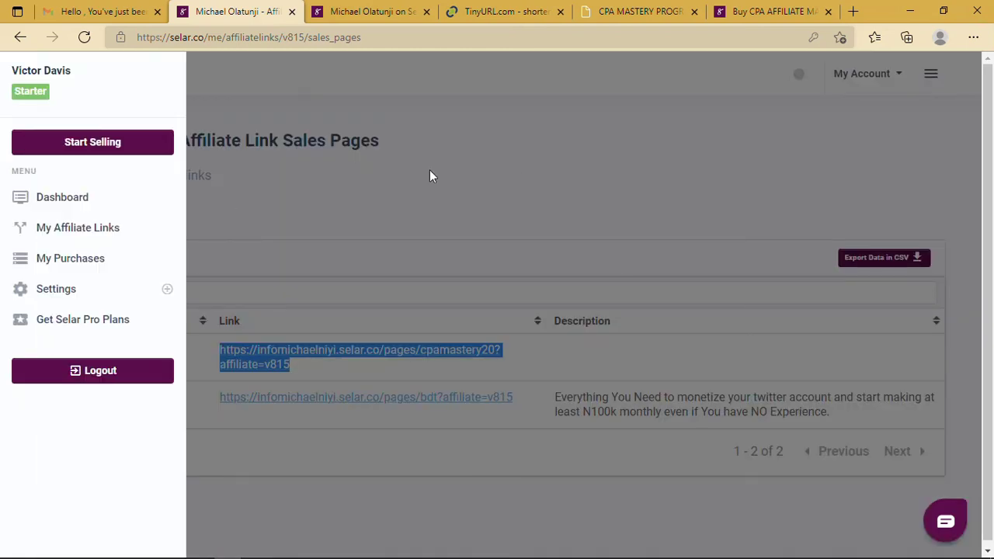
click(429, 171)
click(929, 77)
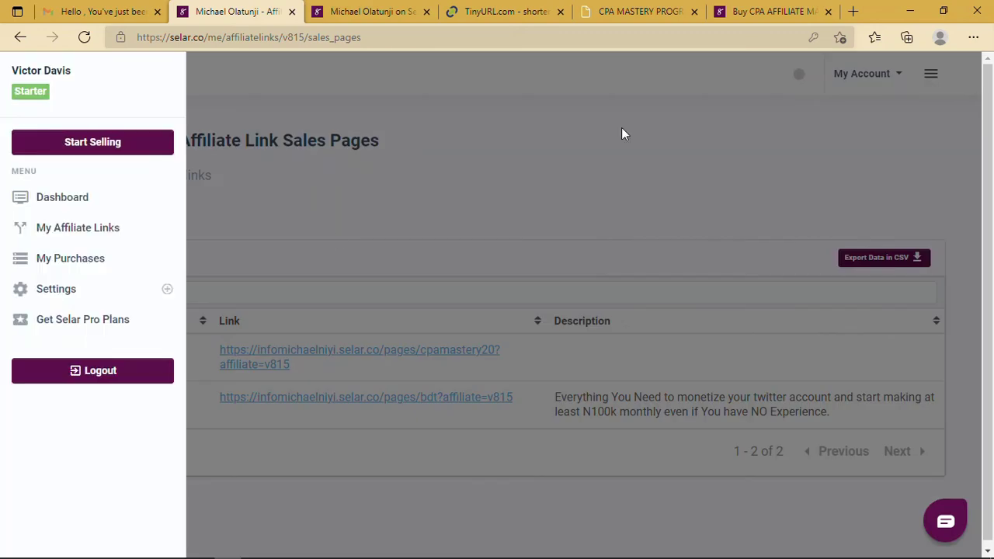
click(68, 198)
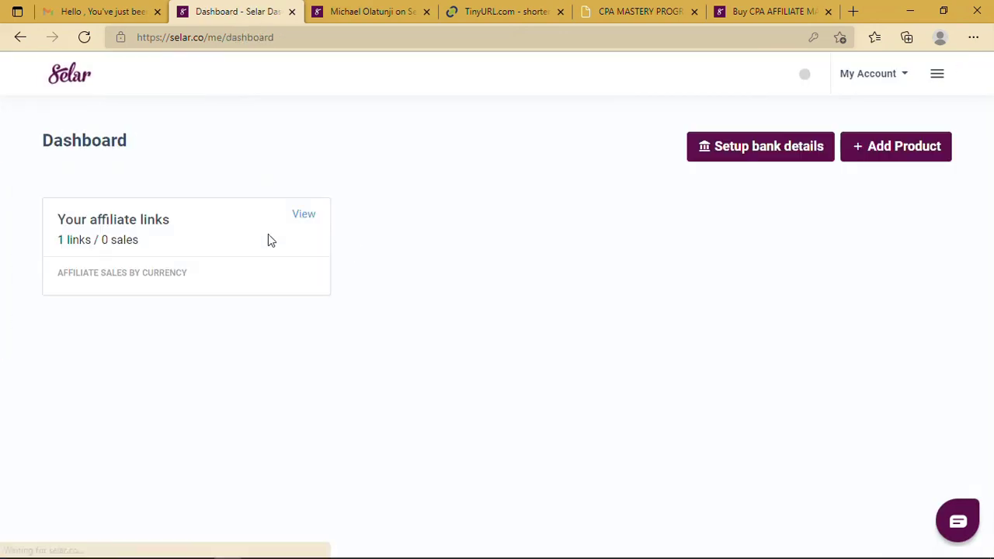
click(781, 155)
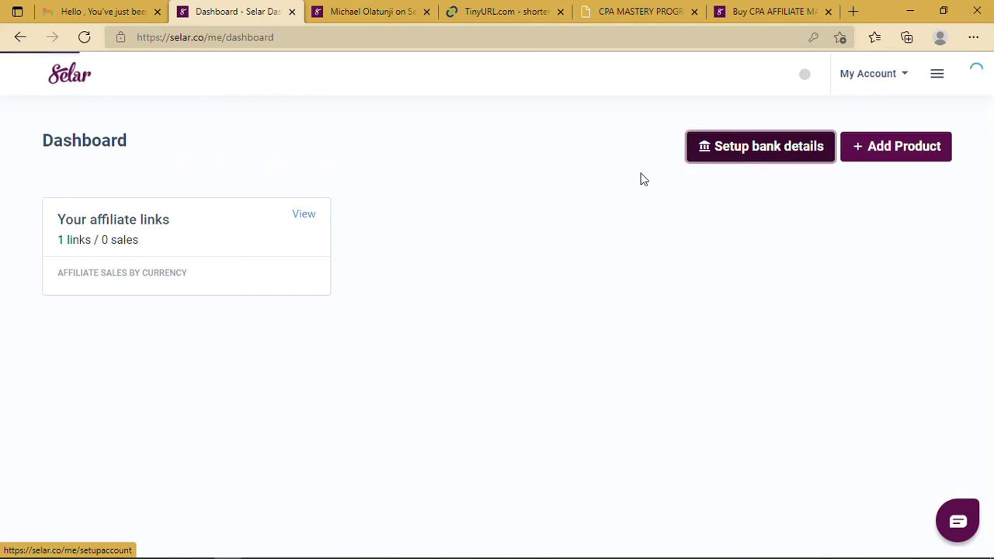